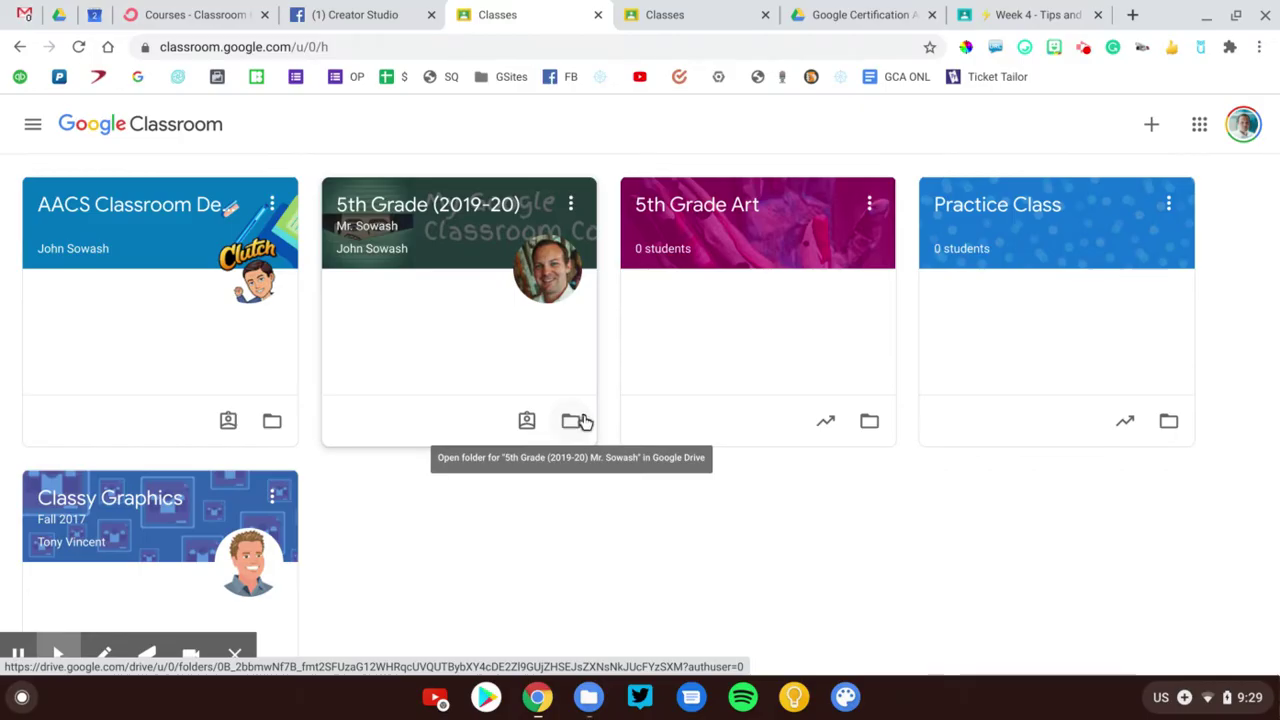
Step: Open the 5th Grade (2019-20) class's Drive folder from its Classroom card
click(576, 420)
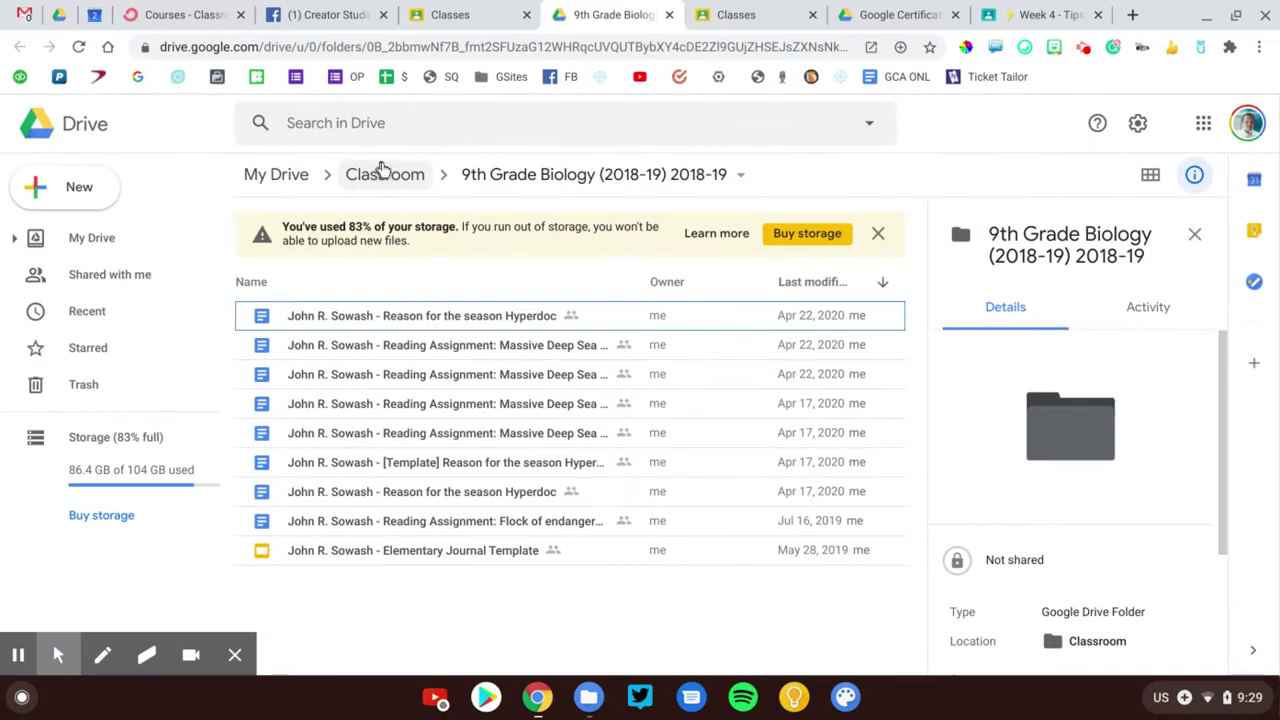
Step: Go up to the parent Classroom folder, dismissing the storage warning and the details panel
click(390, 176)
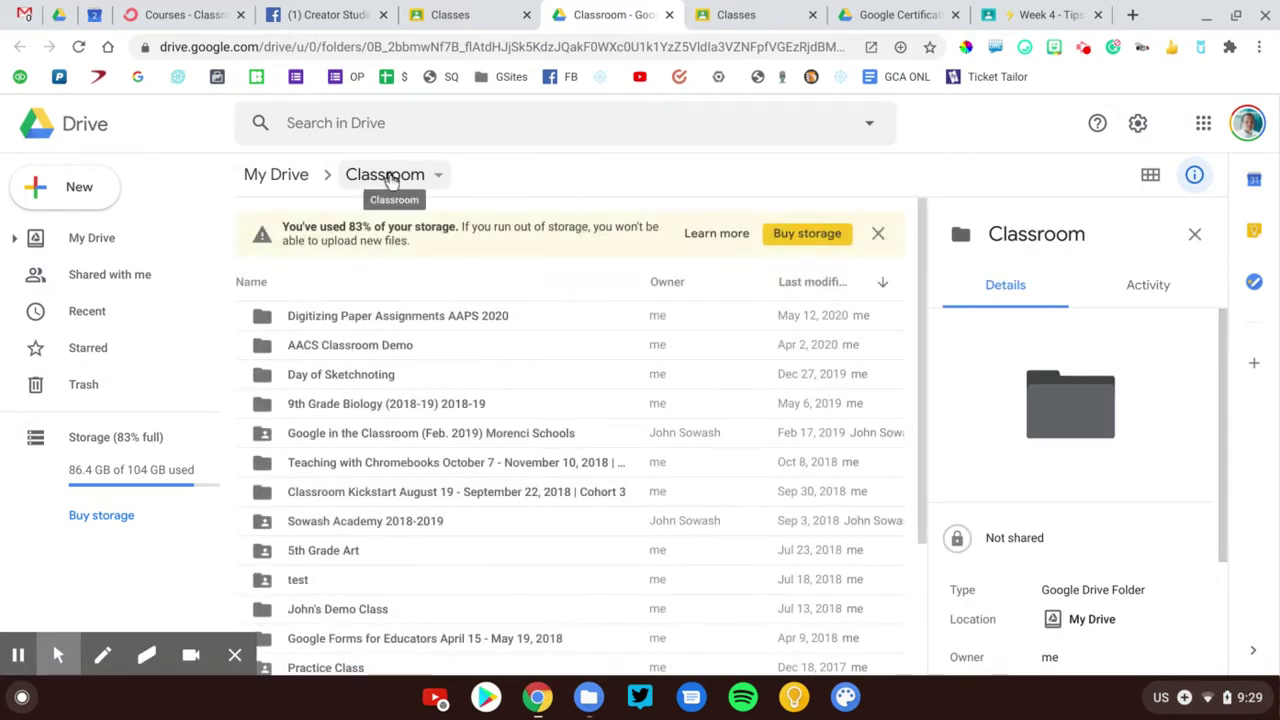
scroll(418, 342, down, 3)
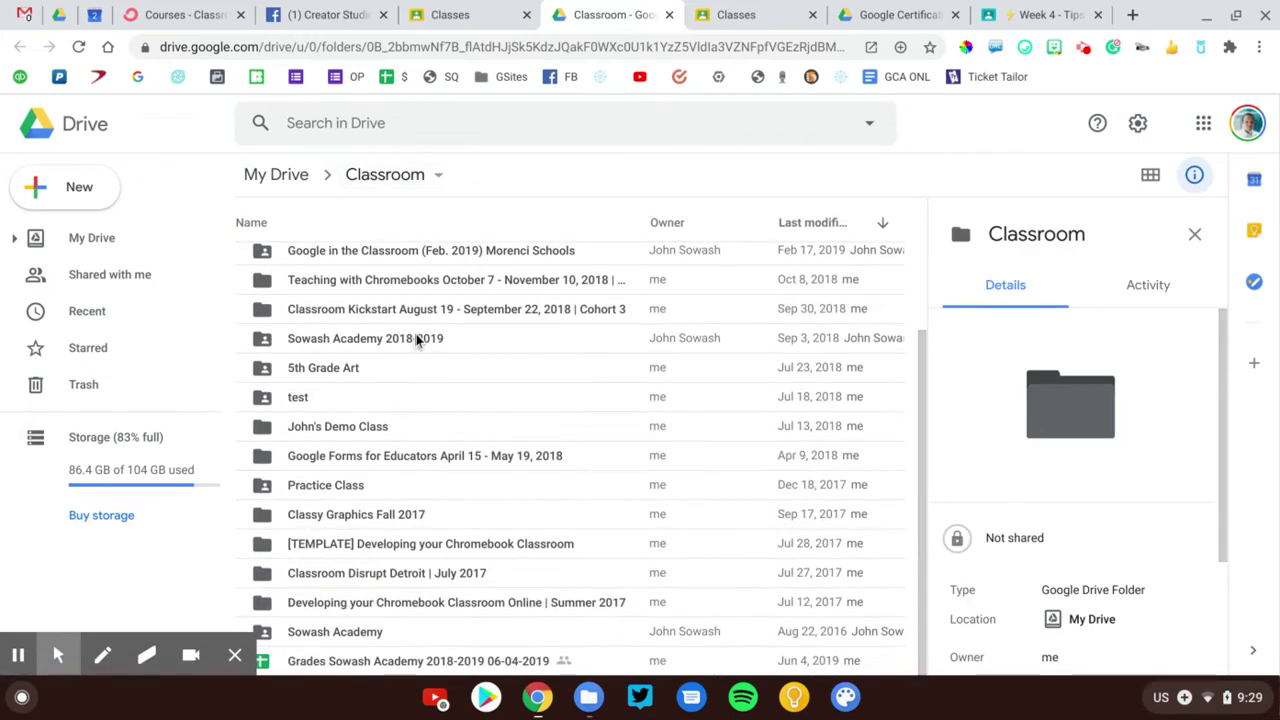
scroll(418, 341, up, 3)
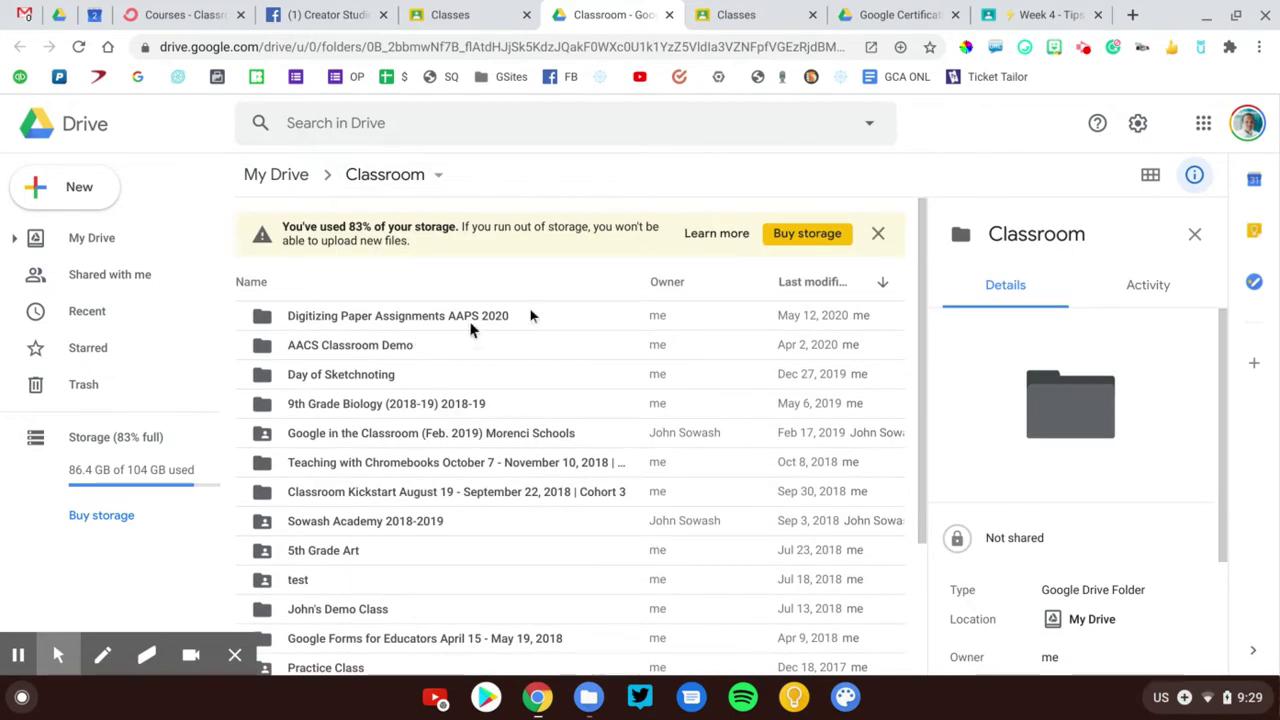
click(878, 236)
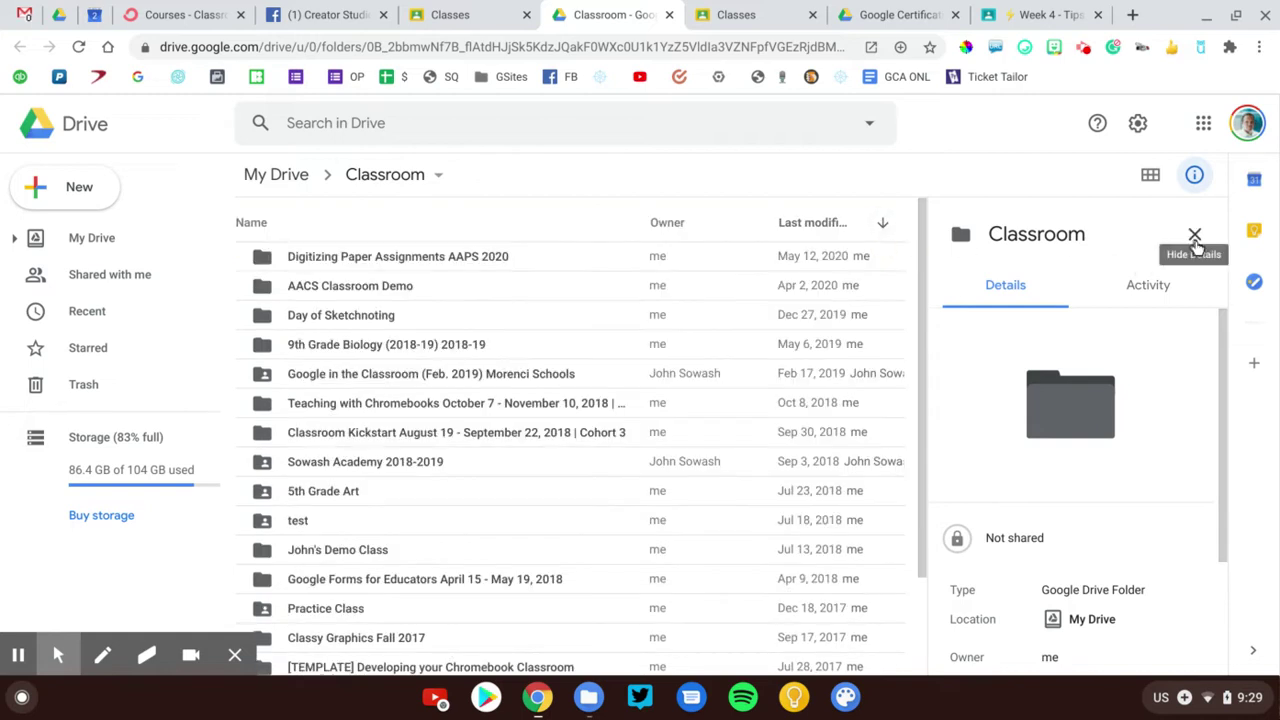
click(1194, 234)
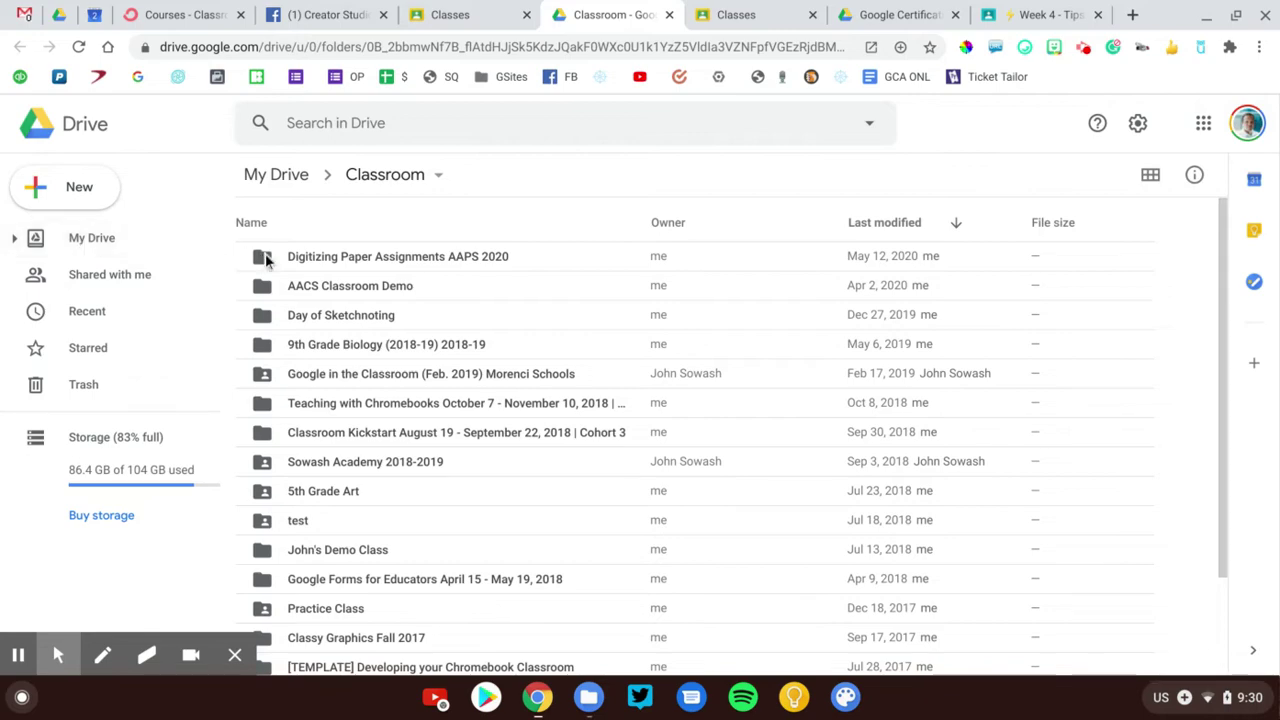
Step: In the other account's window, expand My Drive's folders, then bring up its Classroom class list
key(alt+Tab)
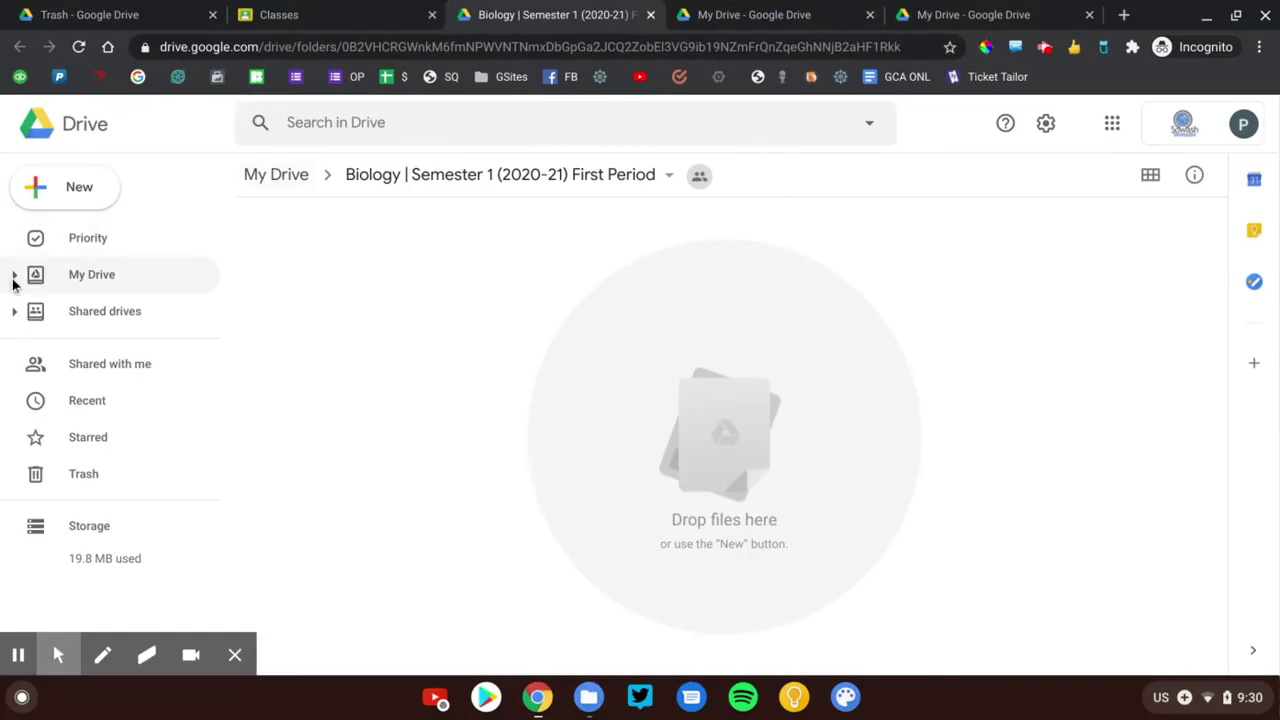
click(14, 277)
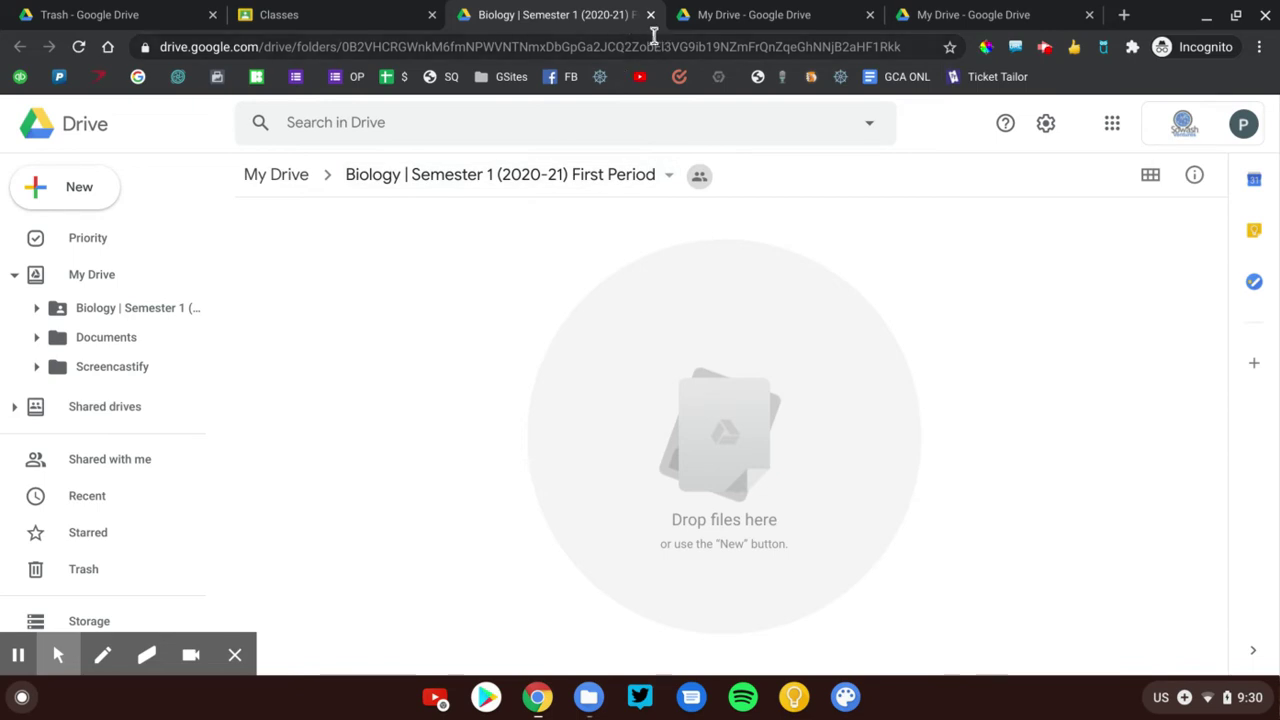
click(378, 15)
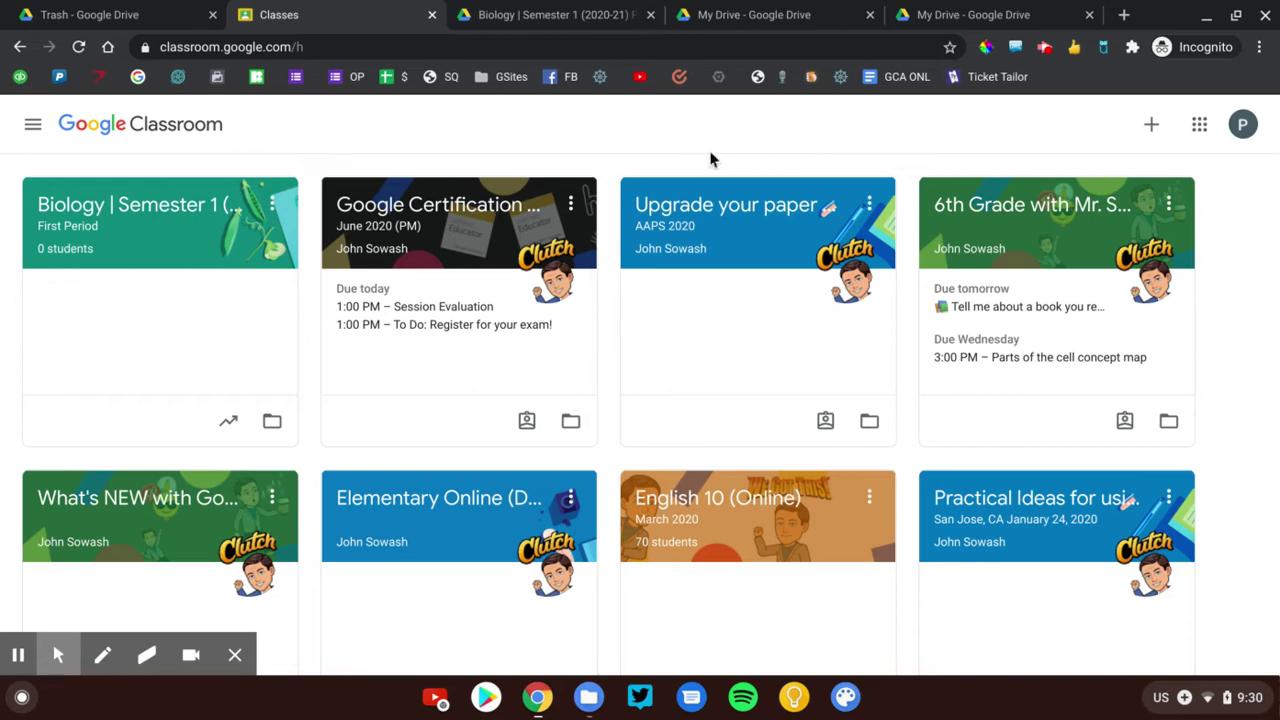
Step: Scroll to the rubric test class card and open its Drive folder, revealing the trashed-folder warning
scroll(711, 158, down, 3)
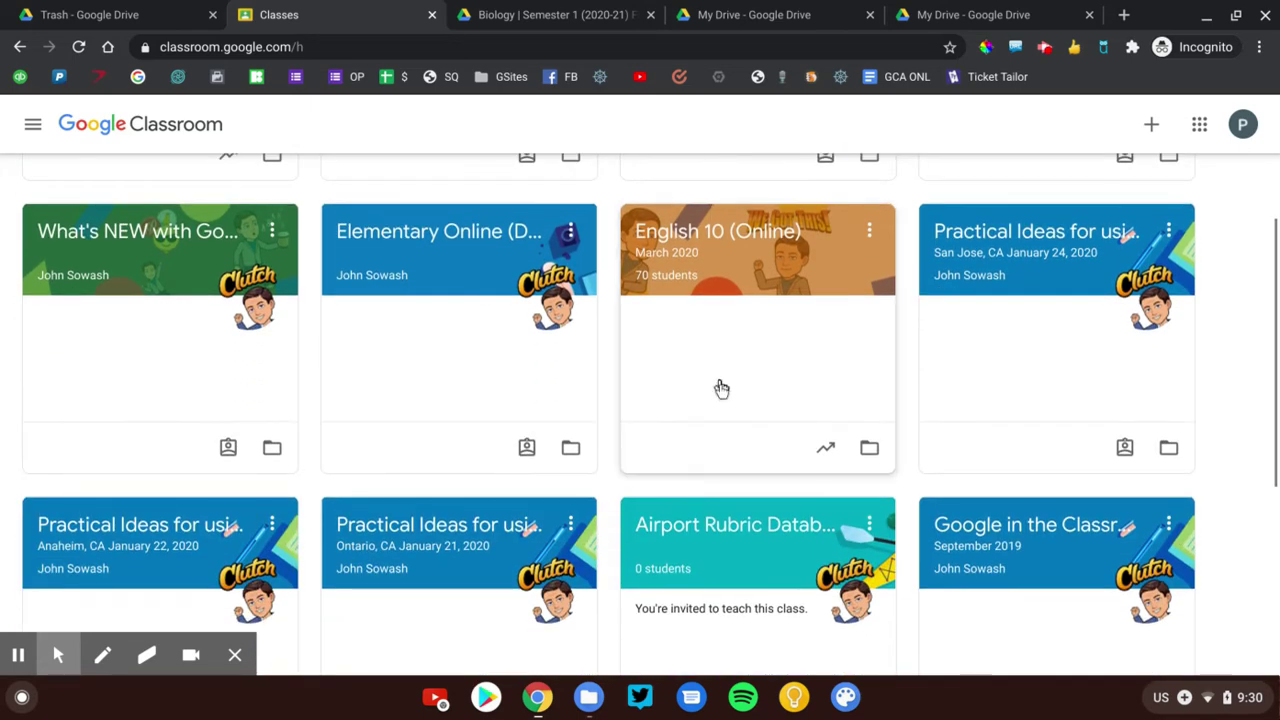
scroll(870, 427, down, 5)
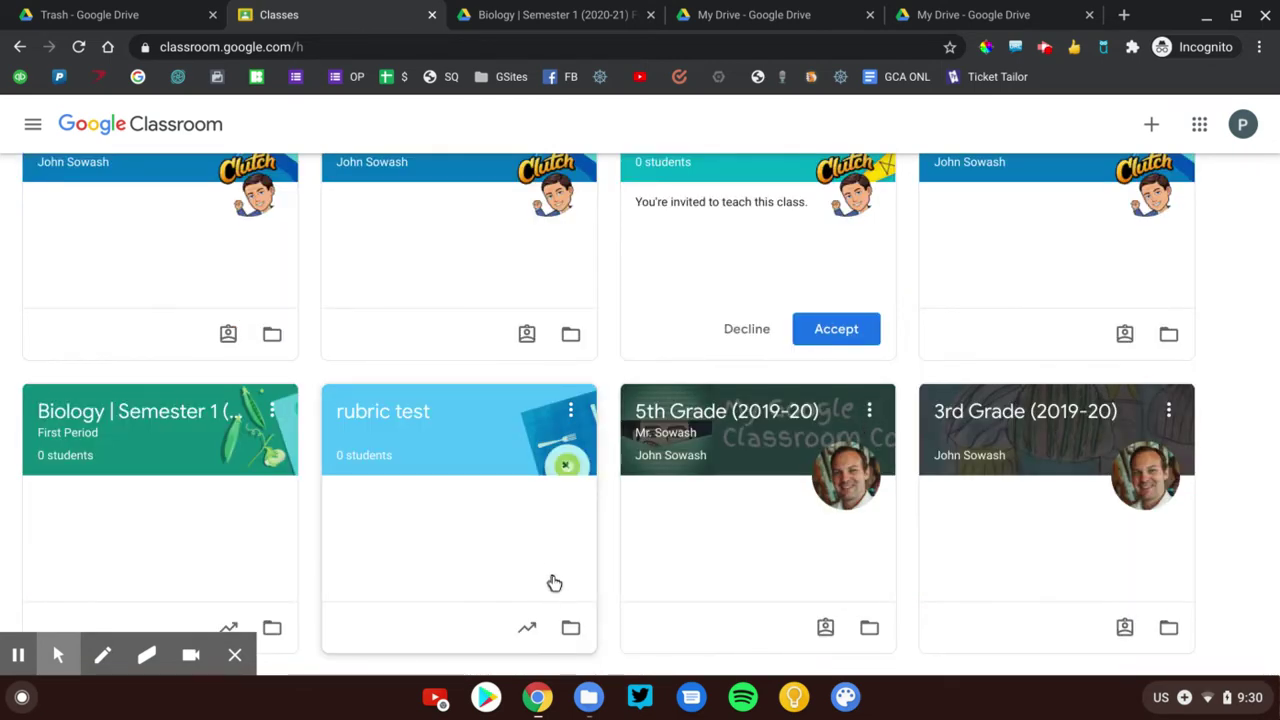
click(570, 627)
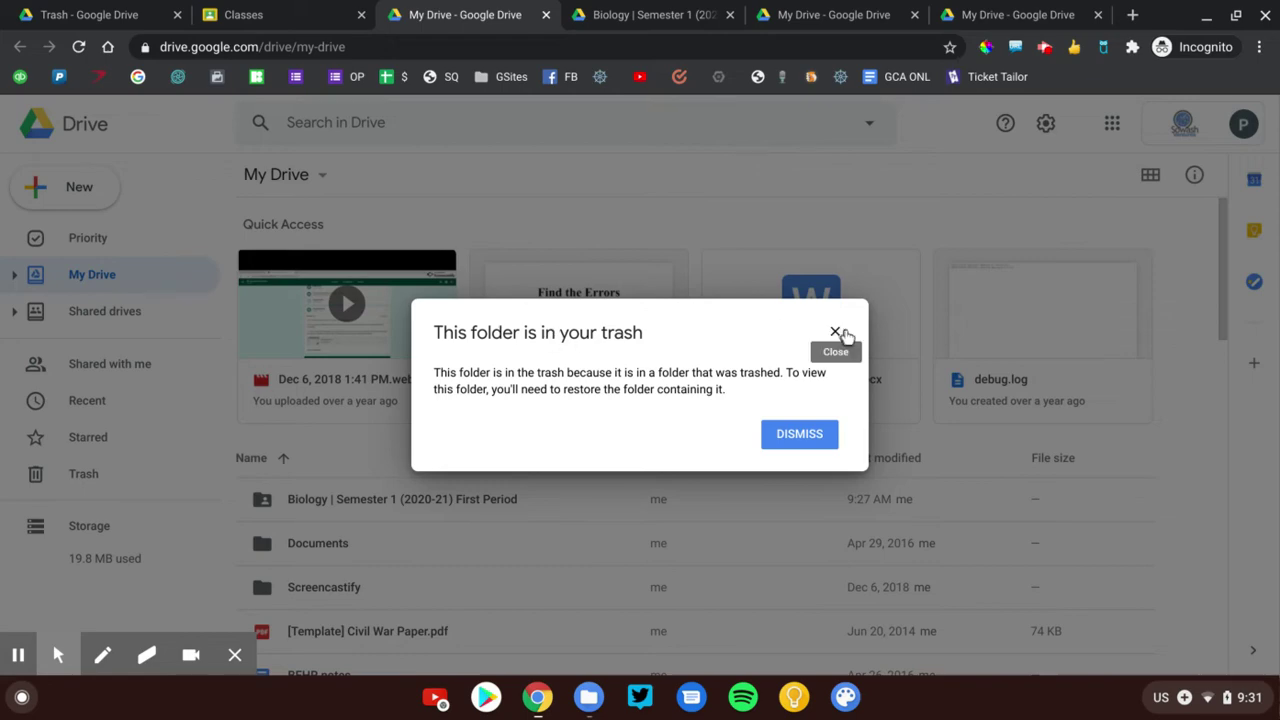
Step: Restore the Classroom folder from Trash and confirm it is back under My Drive
click(835, 333)
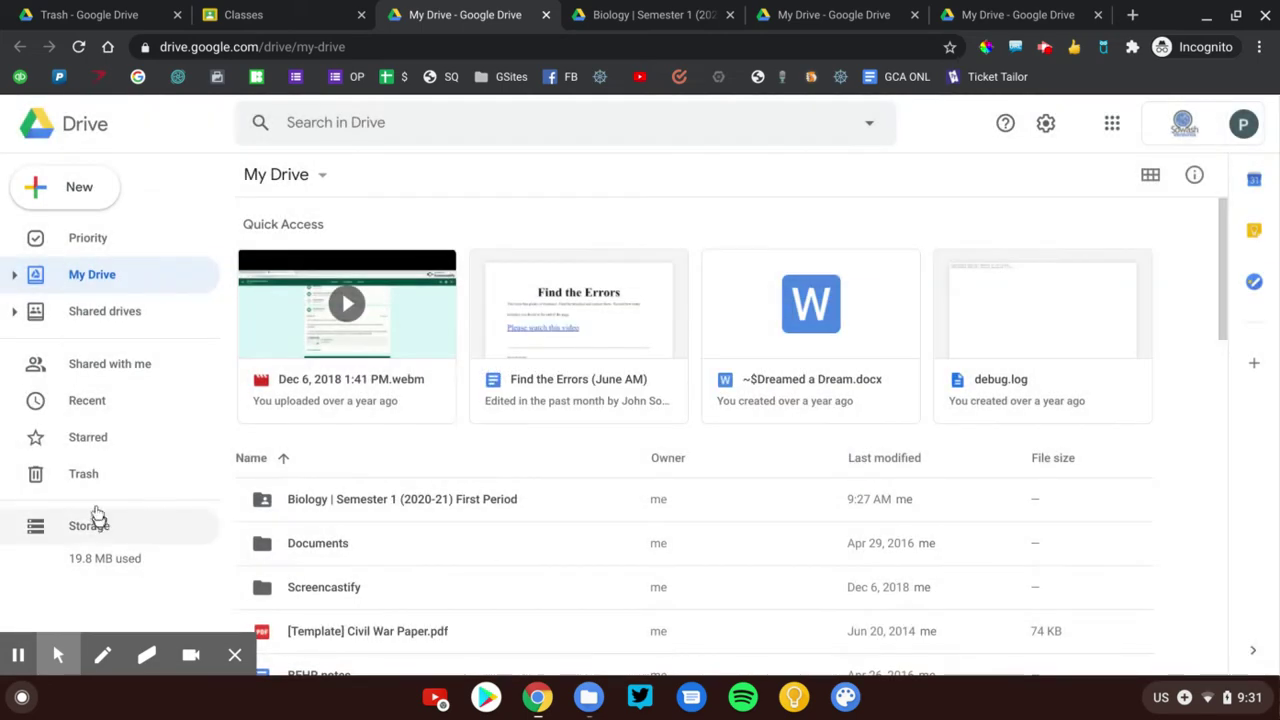
click(83, 476)
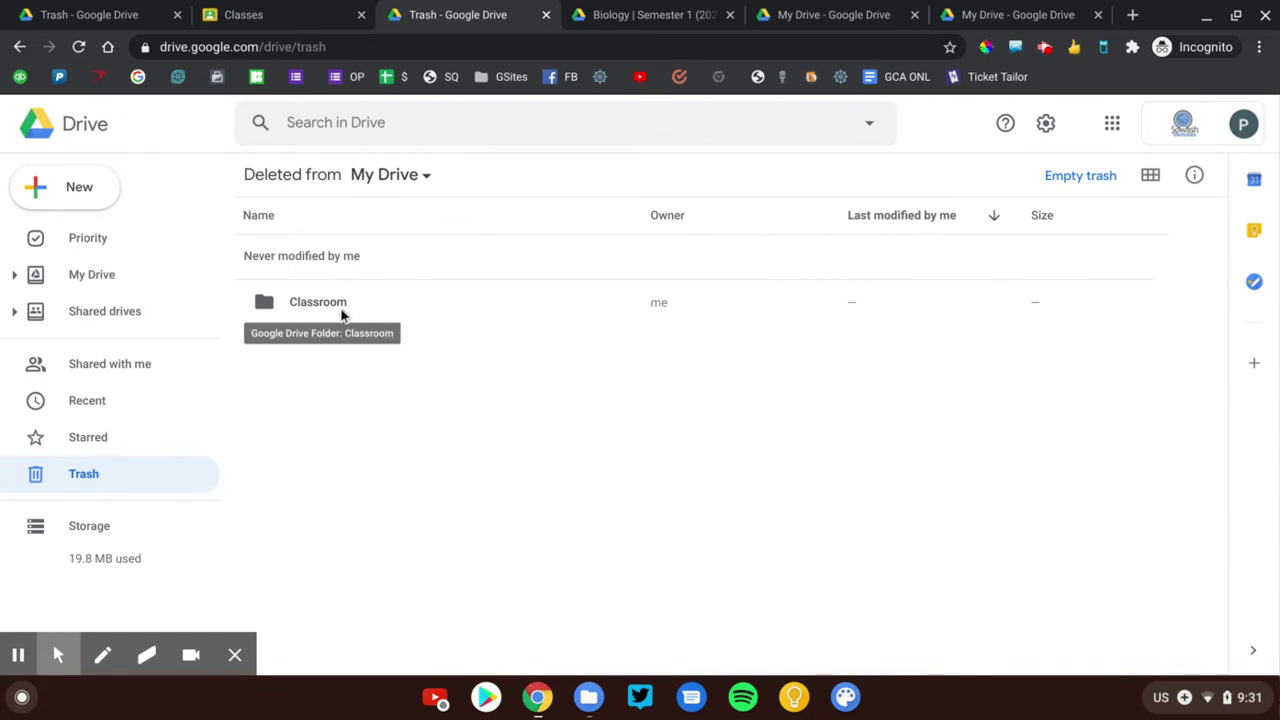
right_click(337, 311)
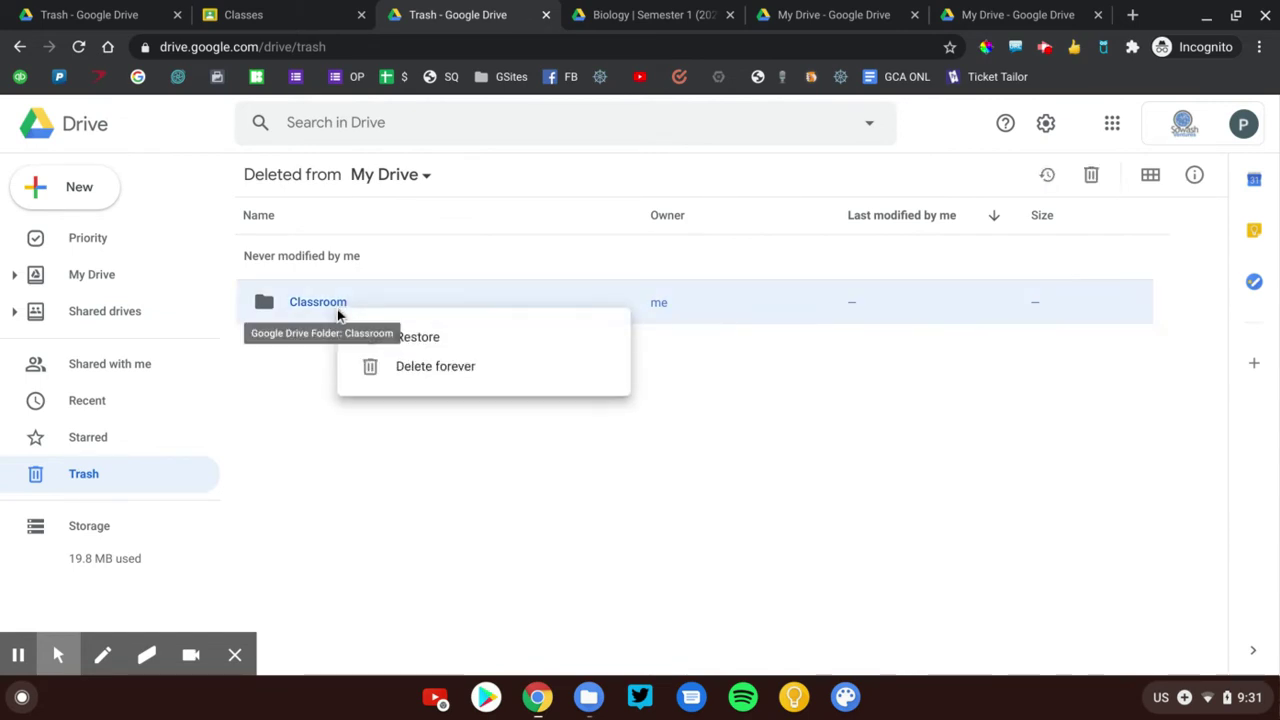
click(446, 347)
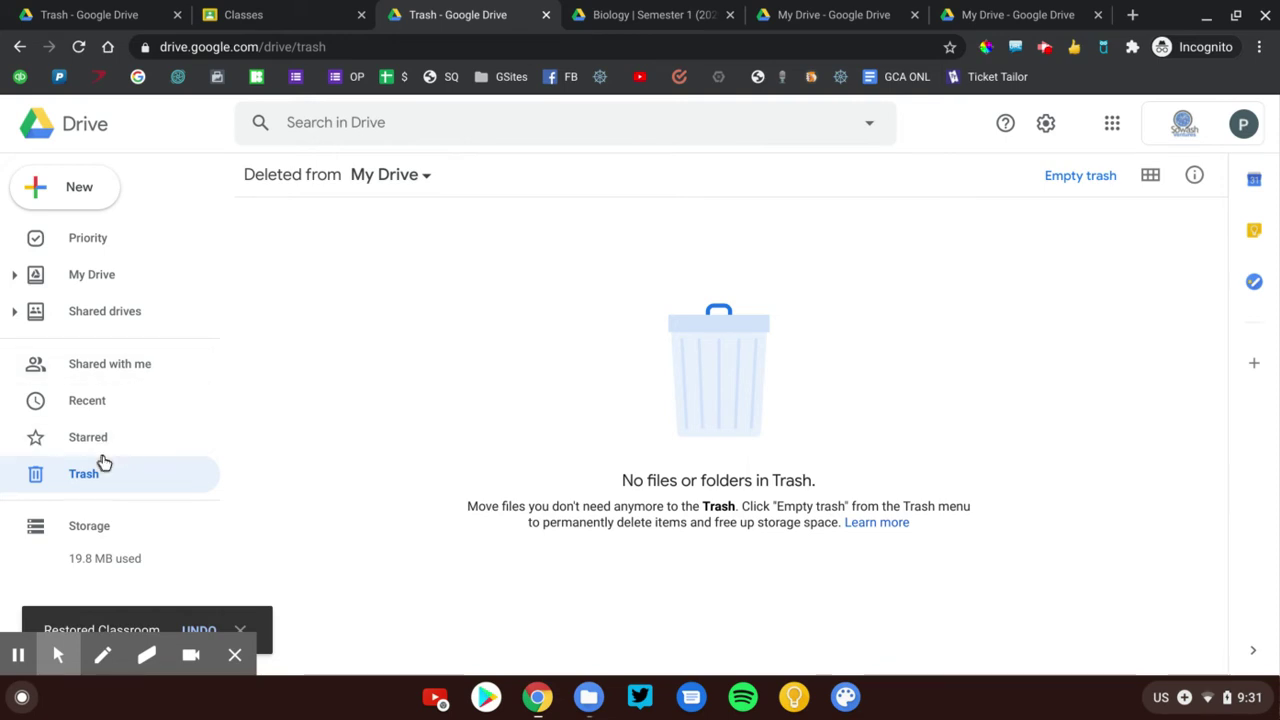
click(14, 274)
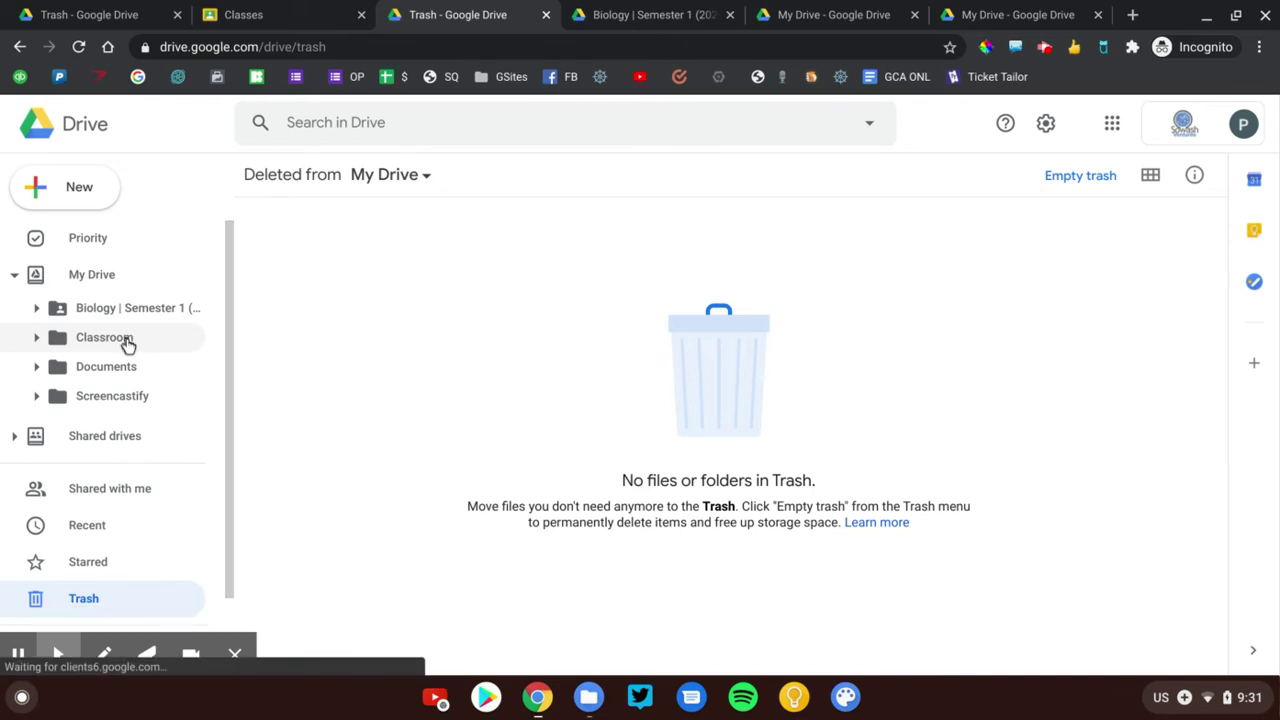
Step: Rename the Classroom folder to 'renamed folder', then bring up the Biology | Semester 1 folder page
right_click(127, 342)
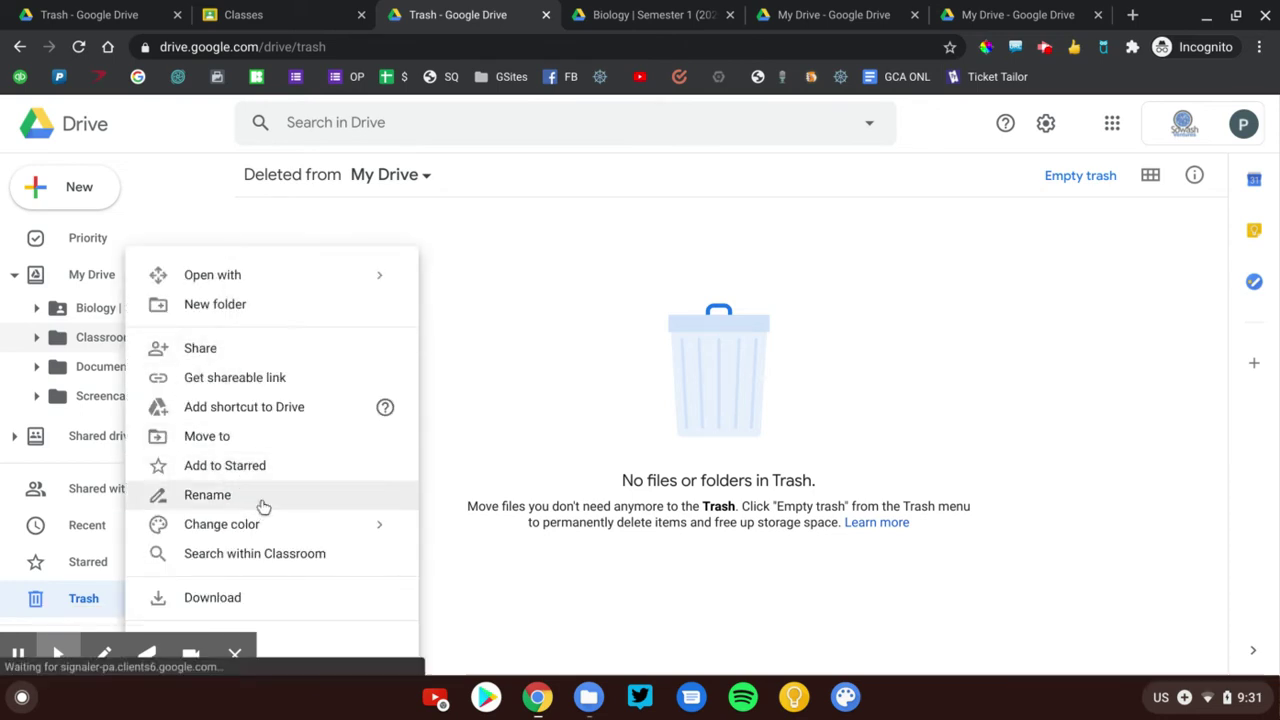
click(262, 497)
text(renamed fo)
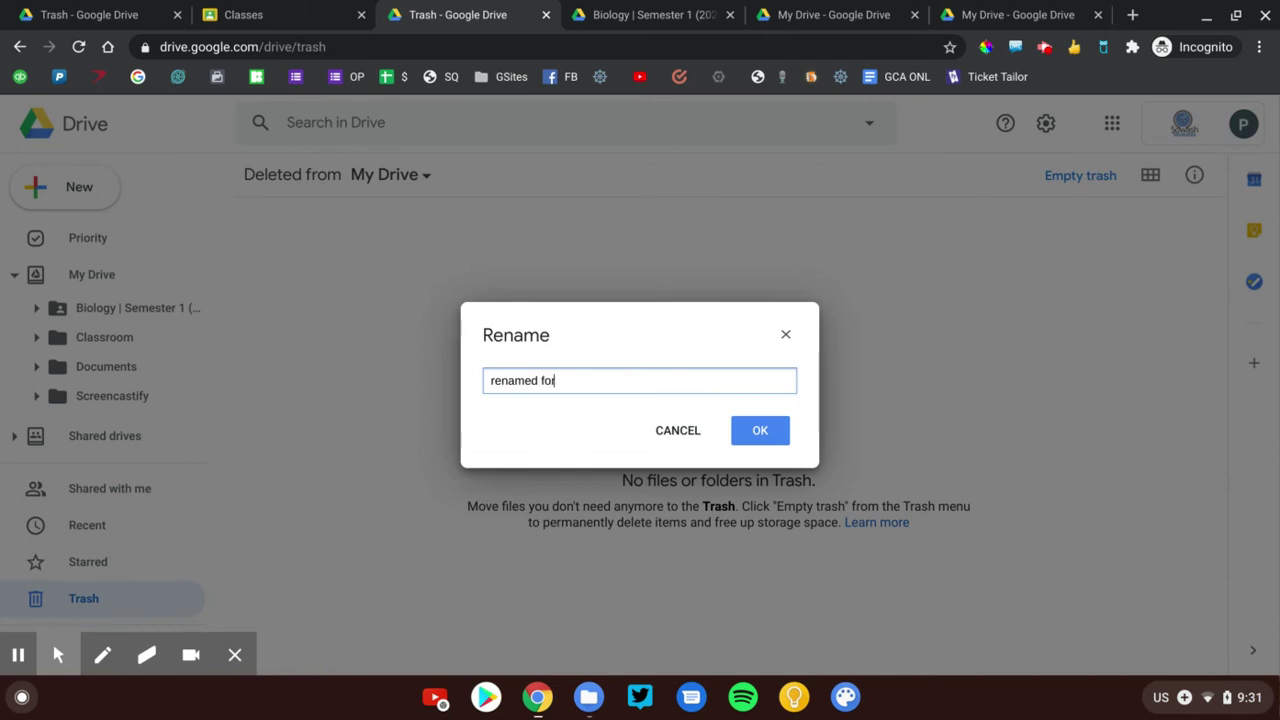
text(lder)
key(Return)
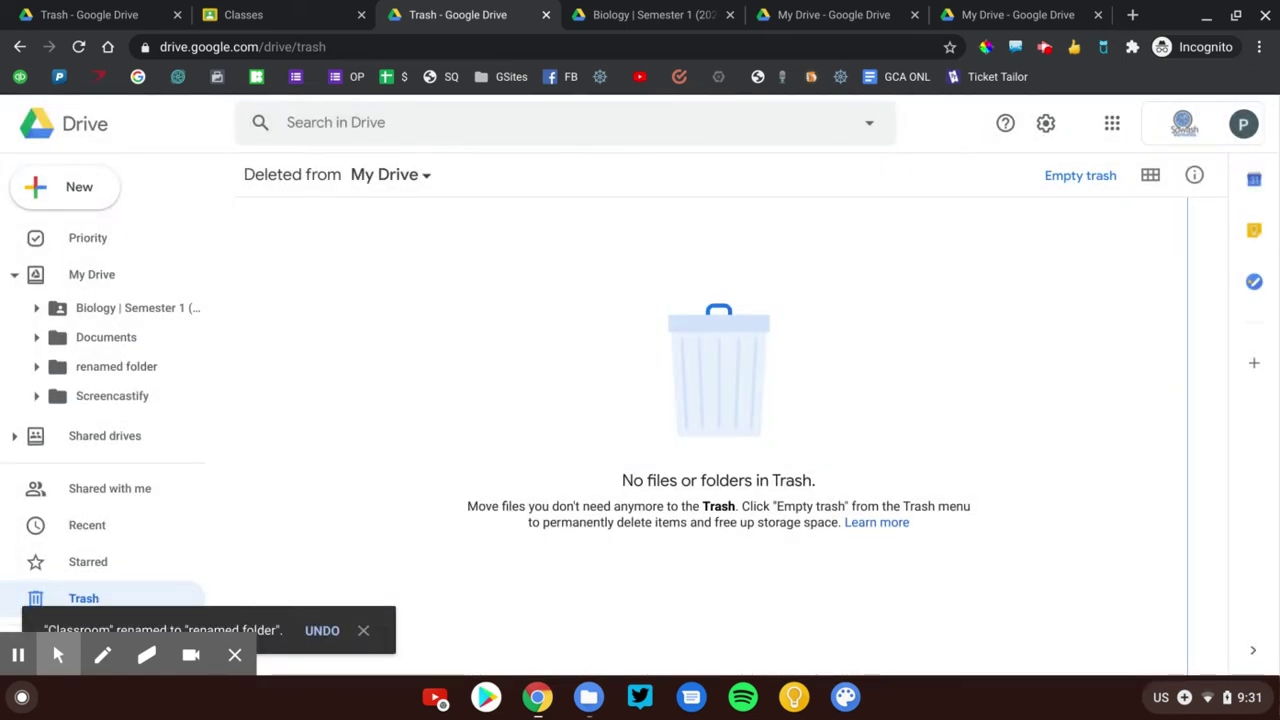
click(630, 14)
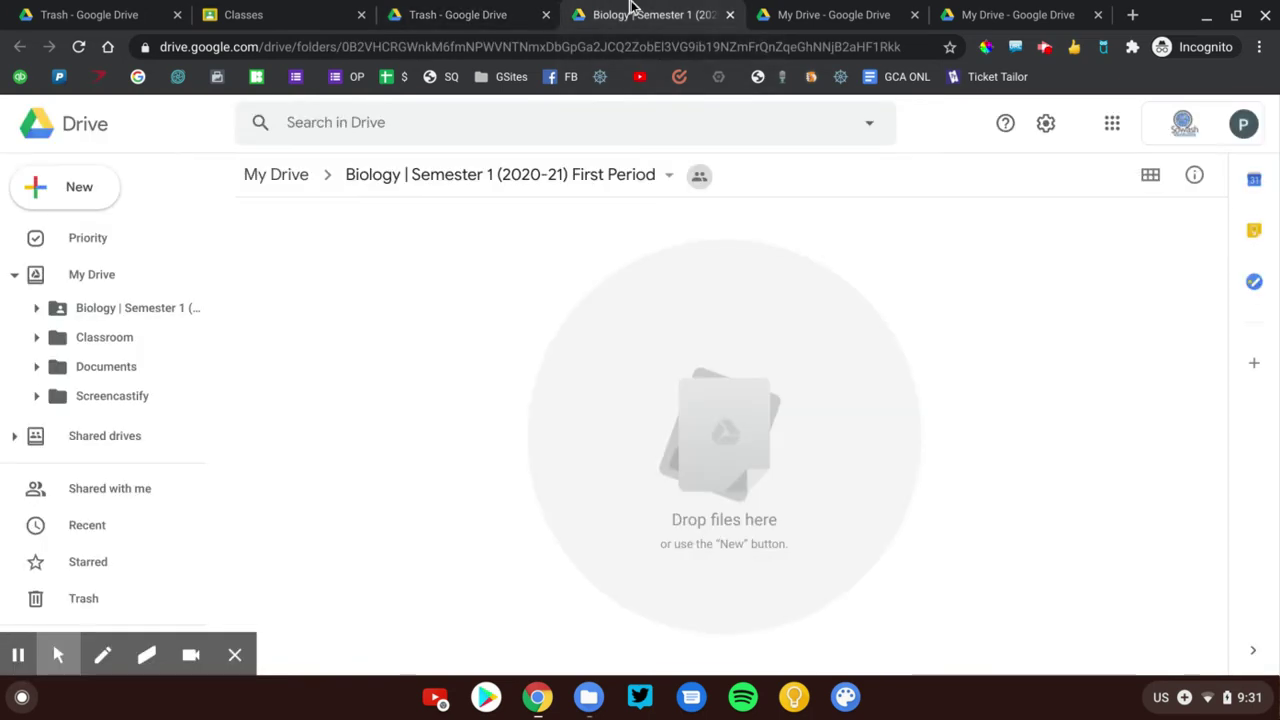
Step: Close the Biology and My Drive pages and return to the Classroom class cards
click(730, 15)
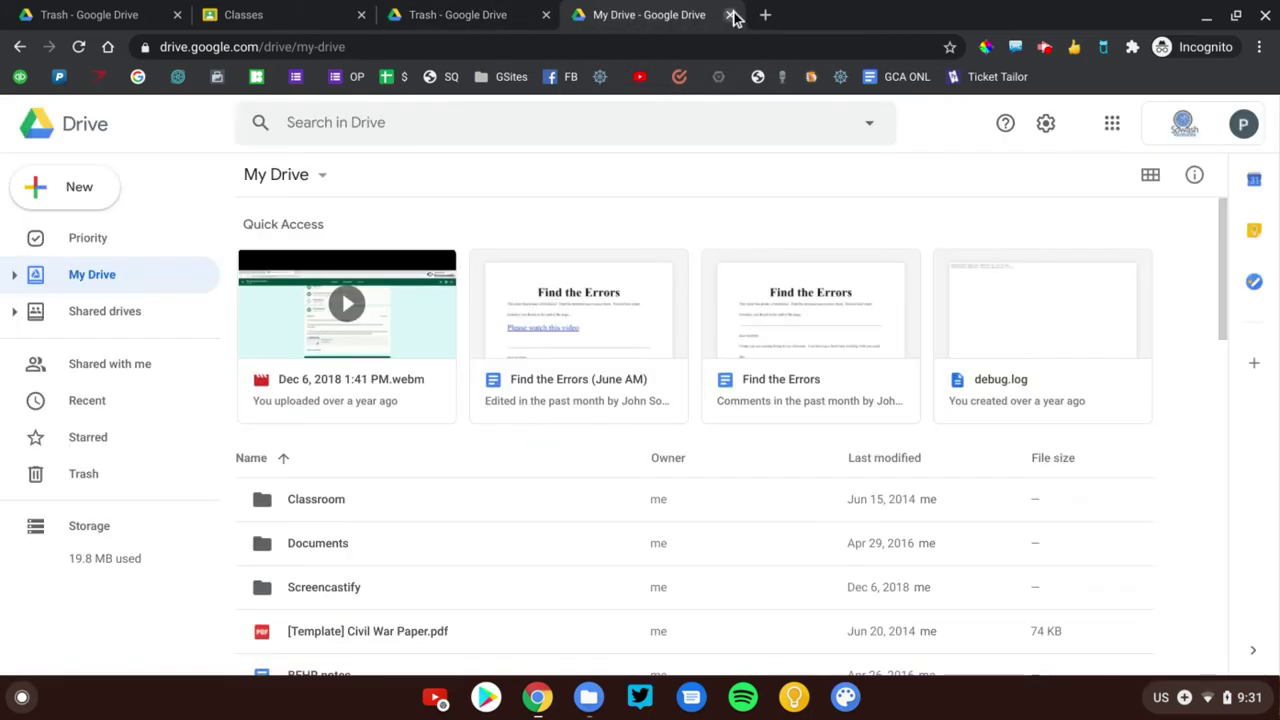
click(730, 15)
click(730, 15)
click(357, 8)
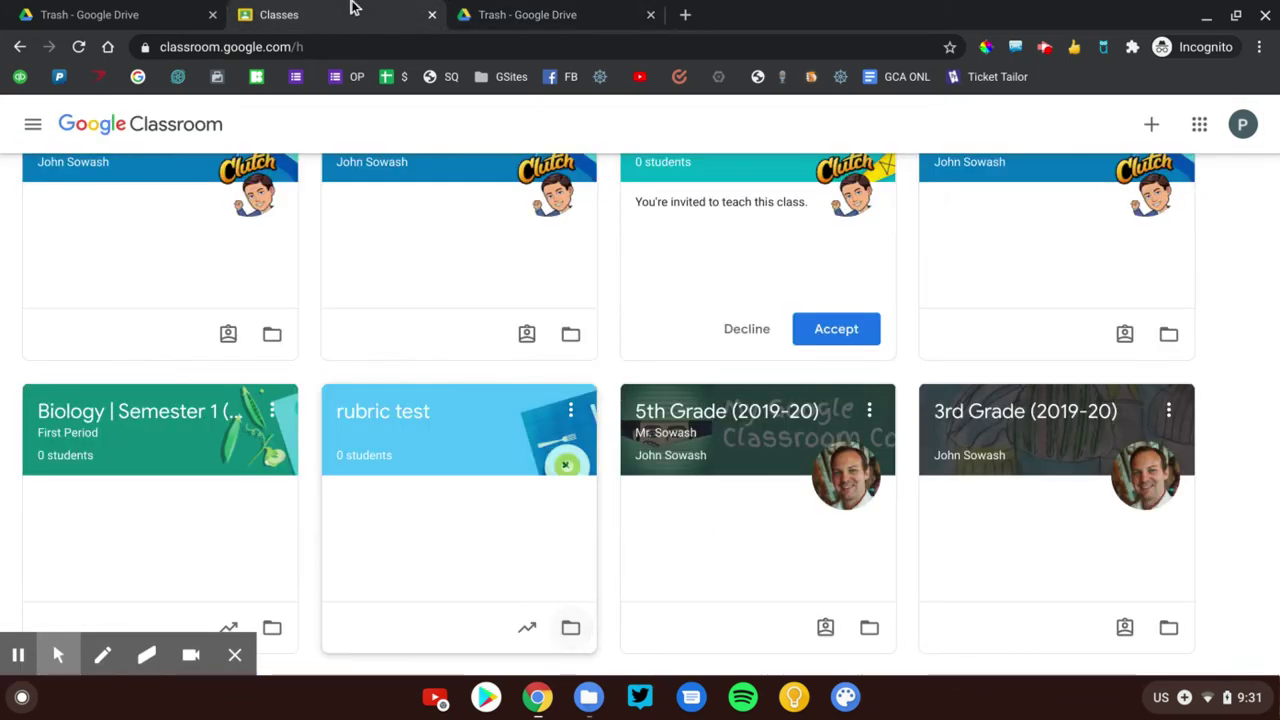
scroll(897, 344, up, 4)
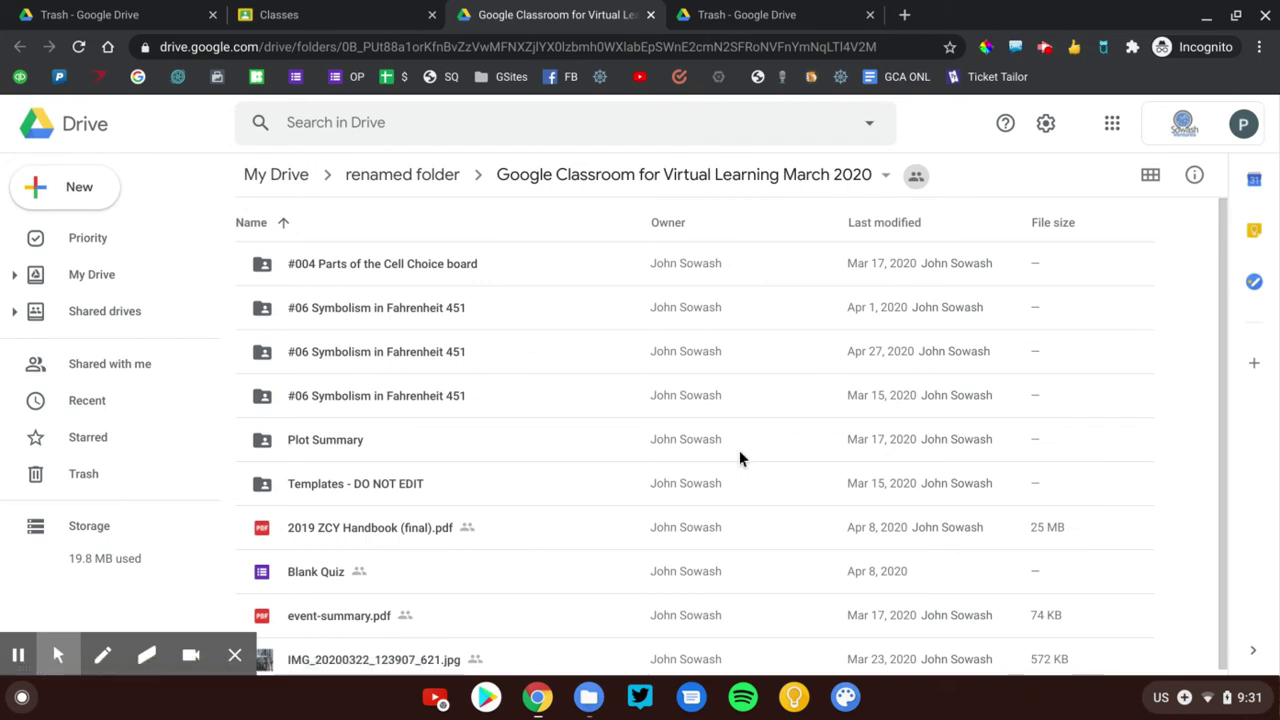
Step: Open 'renamed folder' from the breadcrumb to list class folders like 3rd Grade (2019-20)
click(102, 655)
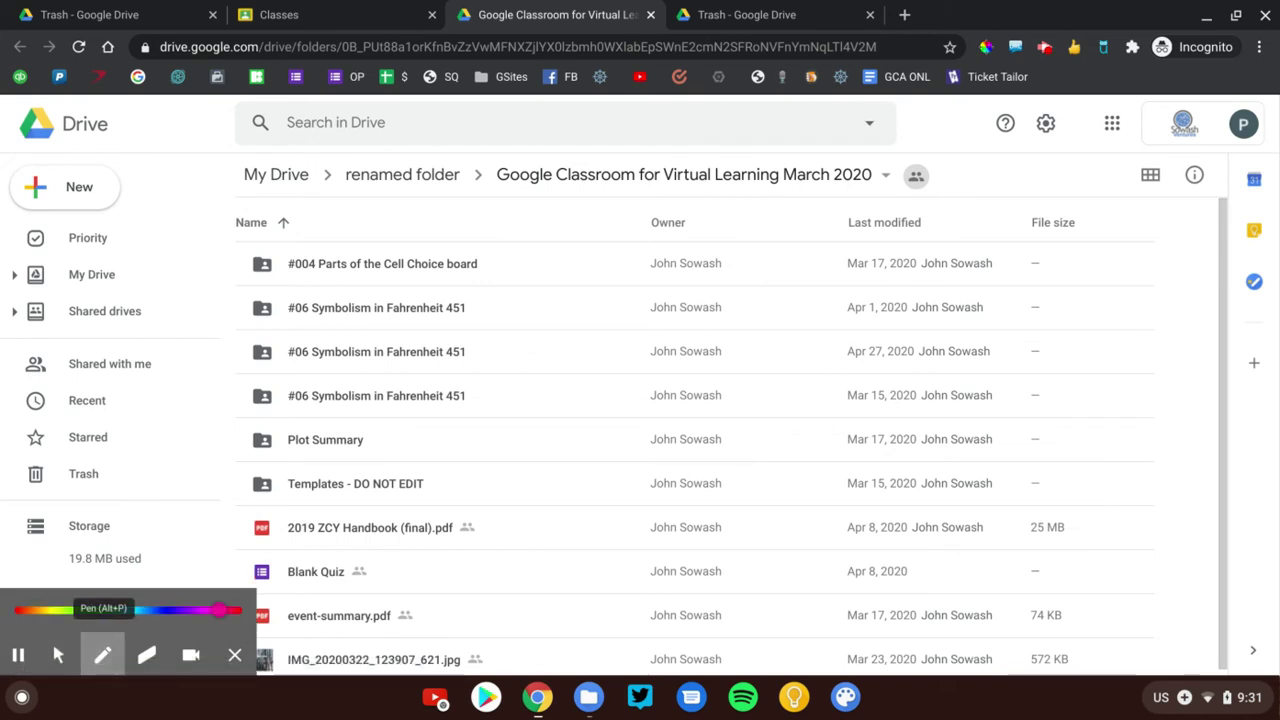
mouse_move(236, 152)
mouse_down()
mouse_move(936, 146)
mouse_move(826, 208)
mouse_move(310, 216)
mouse_move(220, 168)
mouse_up()
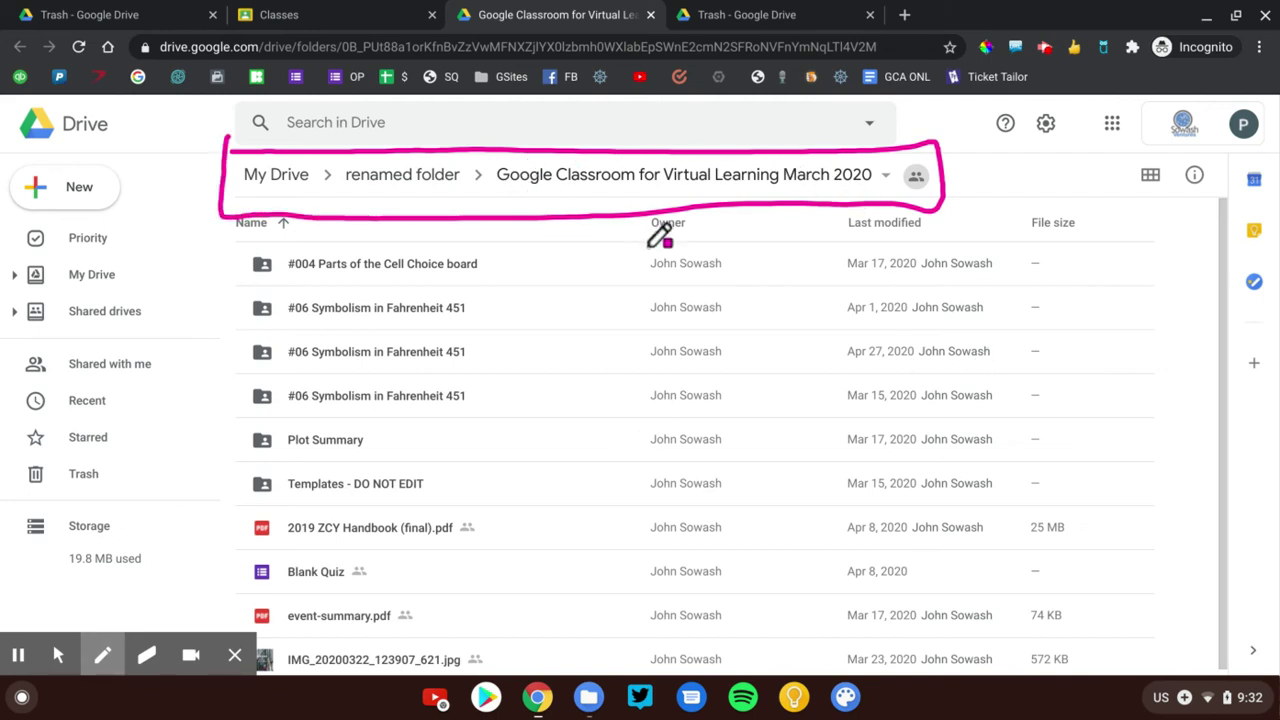
mouse_move(355, 145)
mouse_down()
mouse_move(495, 200)
mouse_move(415, 118)
mouse_up()
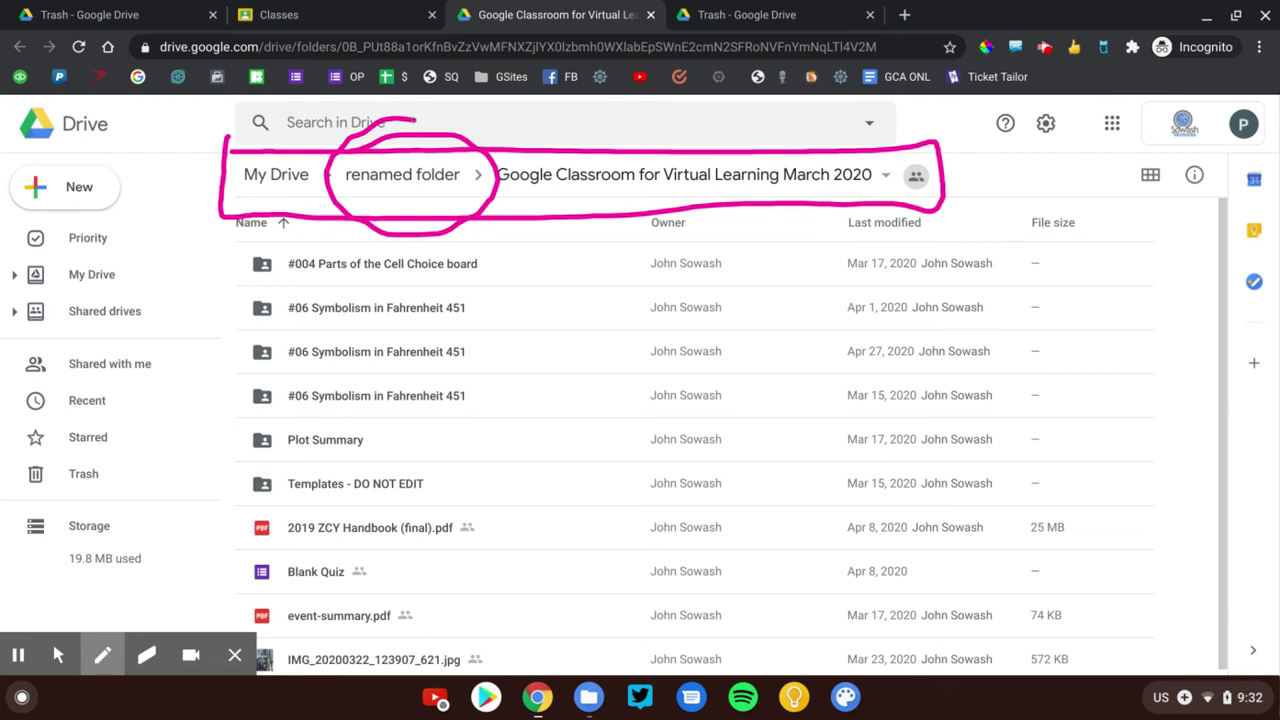
click(146, 655)
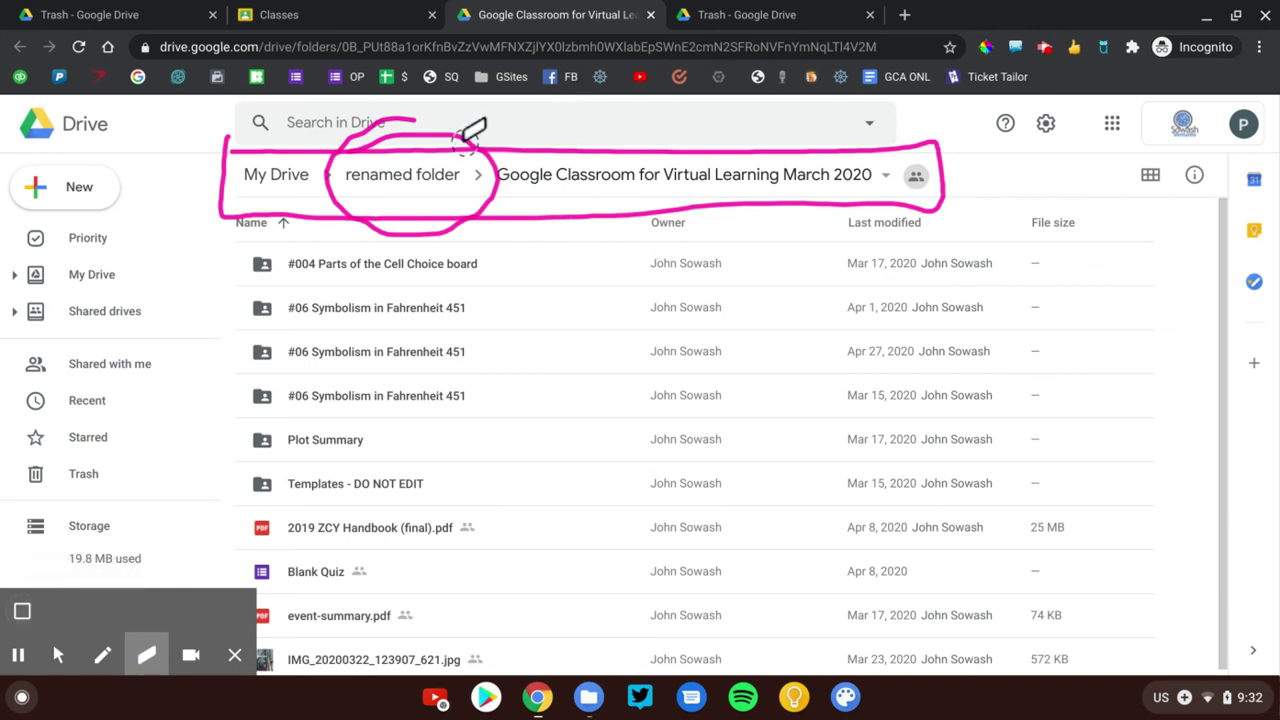
key(alt+m)
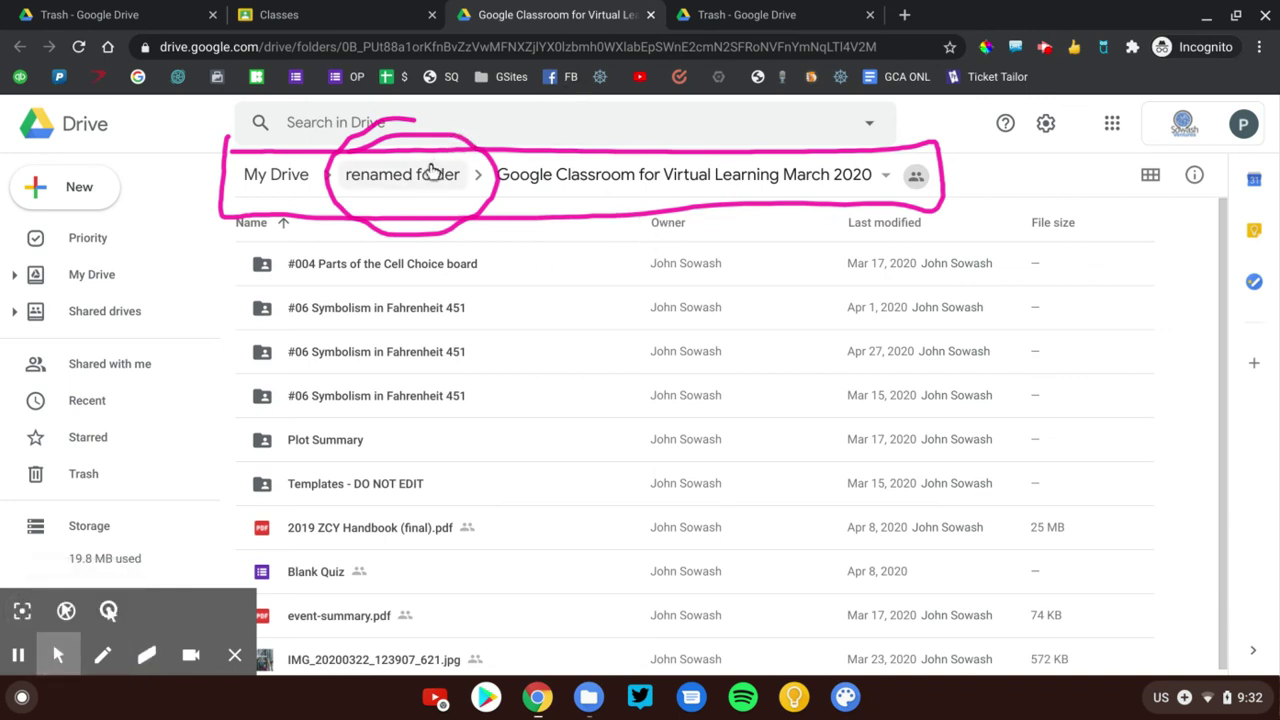
click(430, 174)
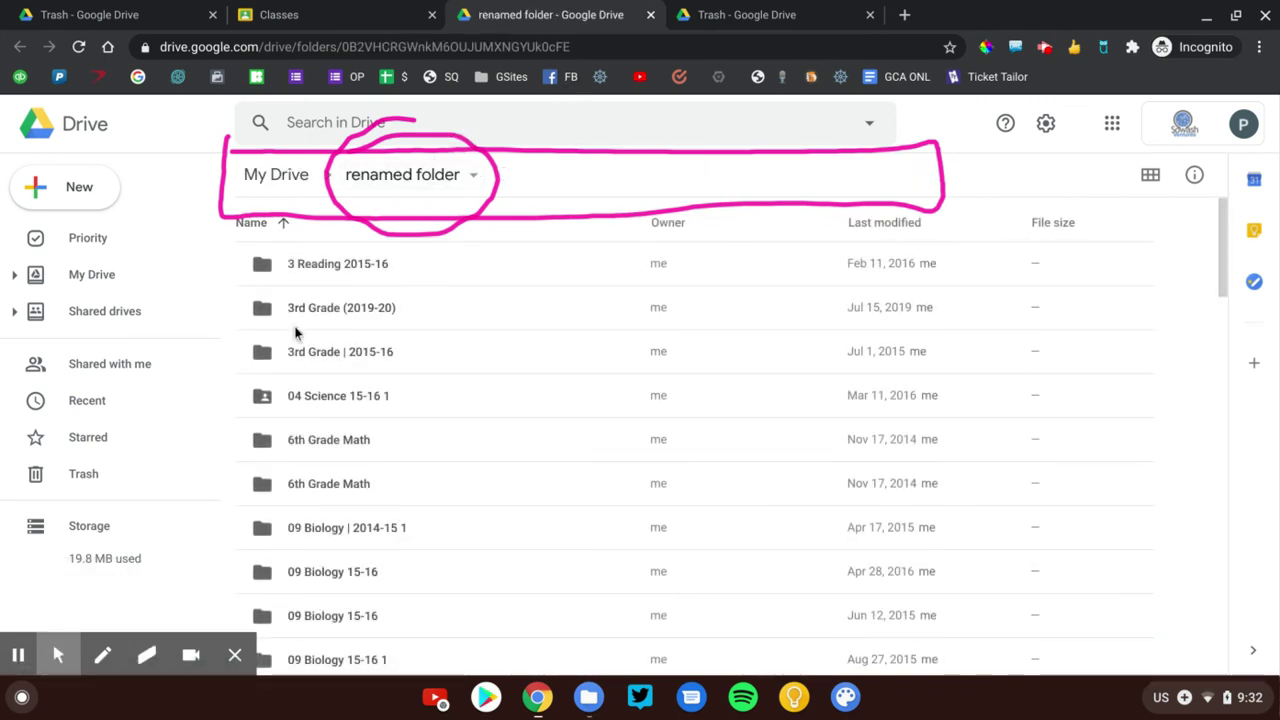
click(146, 655)
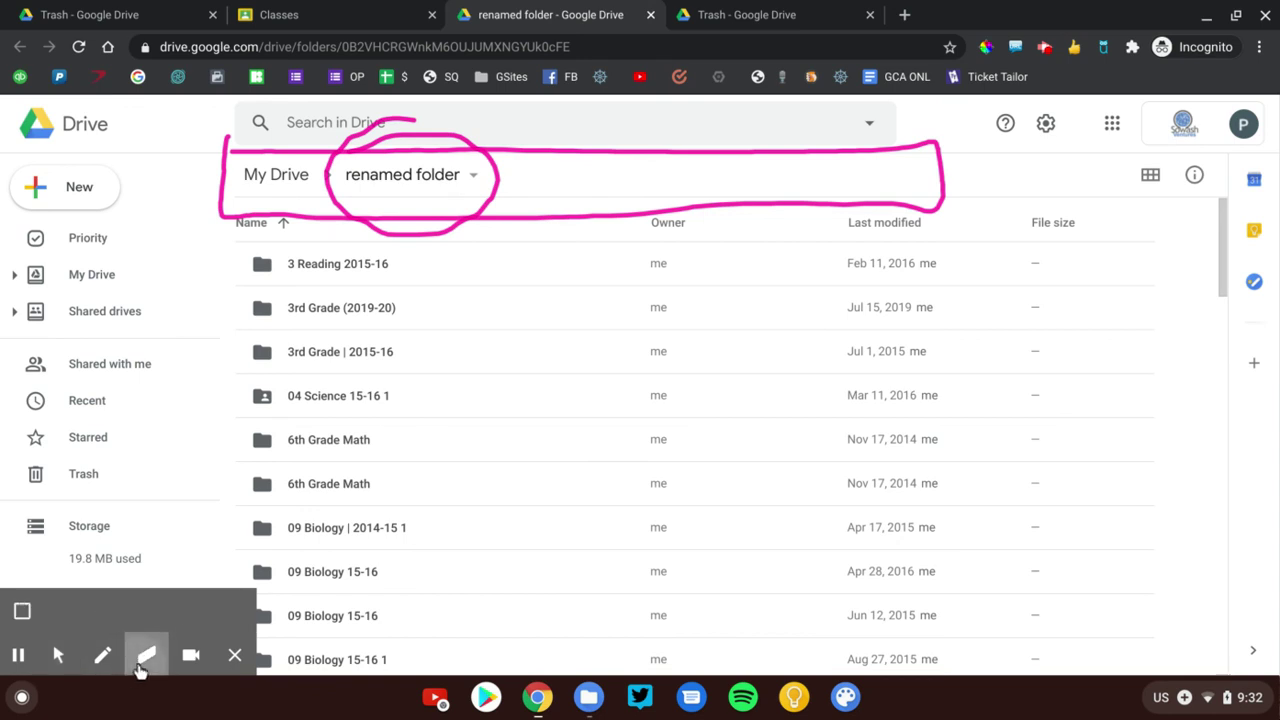
click(60, 658)
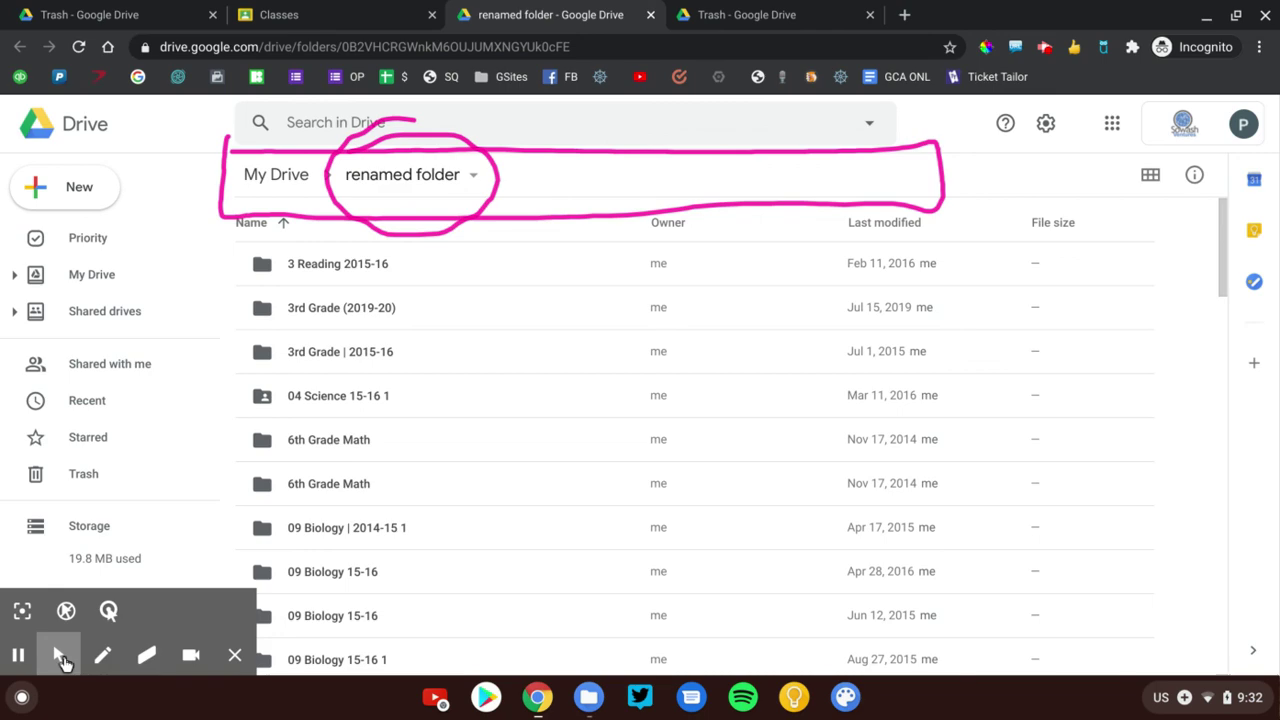